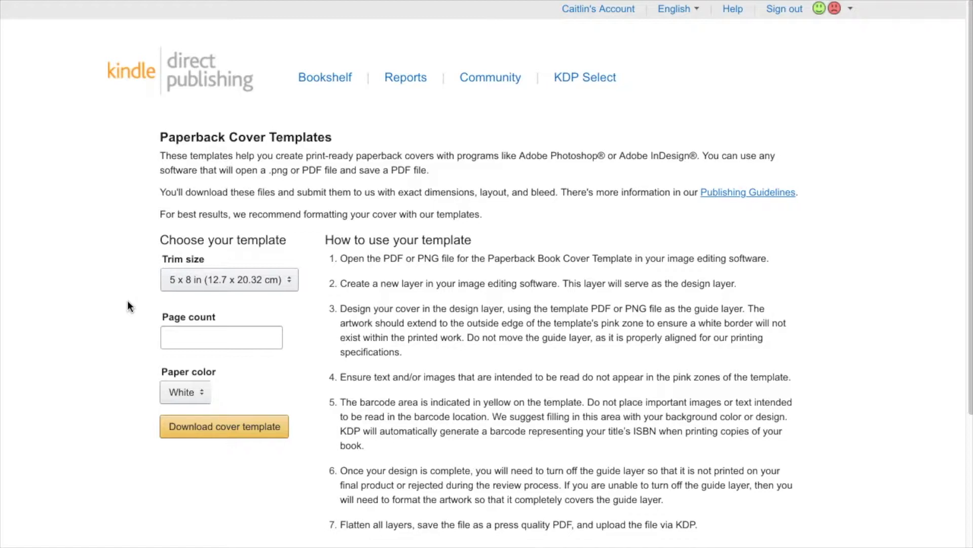
# Step: Set the cover template's trim size to 6 x 9 in and its page count to 120
pyautogui.click(178, 278)
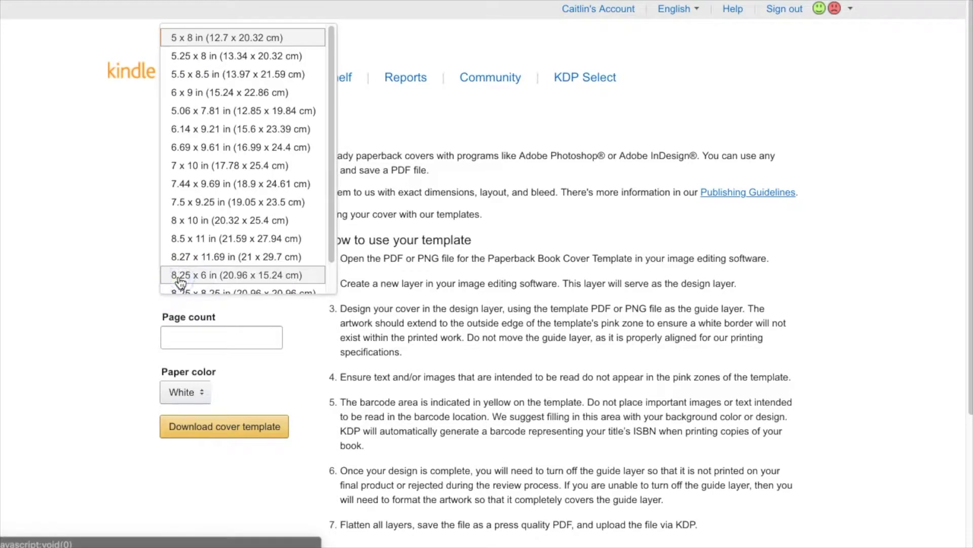
pyautogui.click(198, 93)
pyautogui.click(206, 333)
pyautogui.write('120')
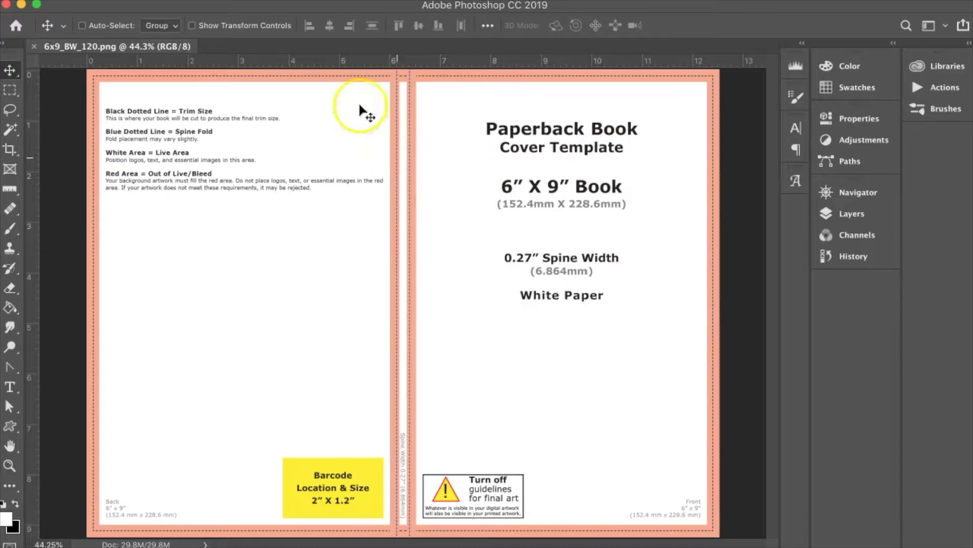
# Step: Add a vertical guide at 0.125 in, along the left trim line of the cover template
pyautogui.click(124, 0)
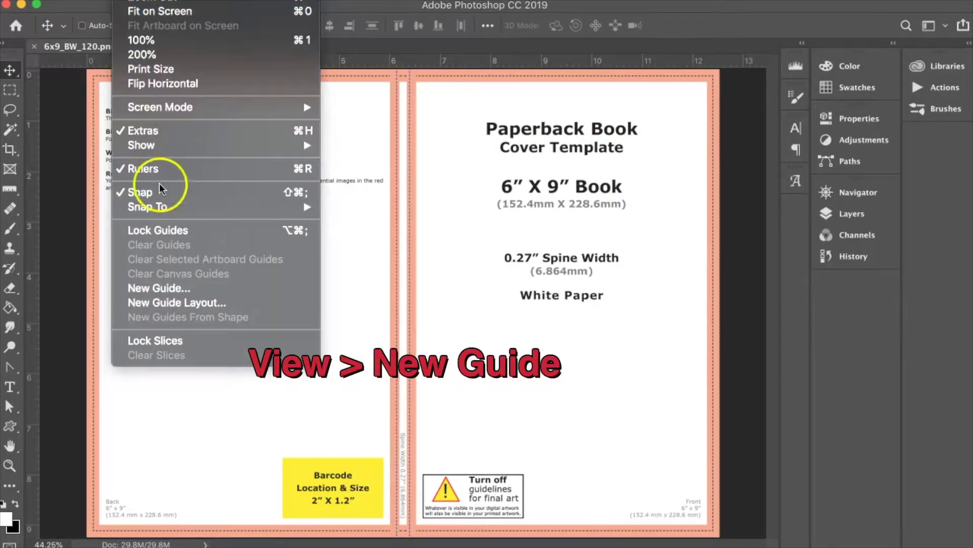
pyautogui.click(159, 289)
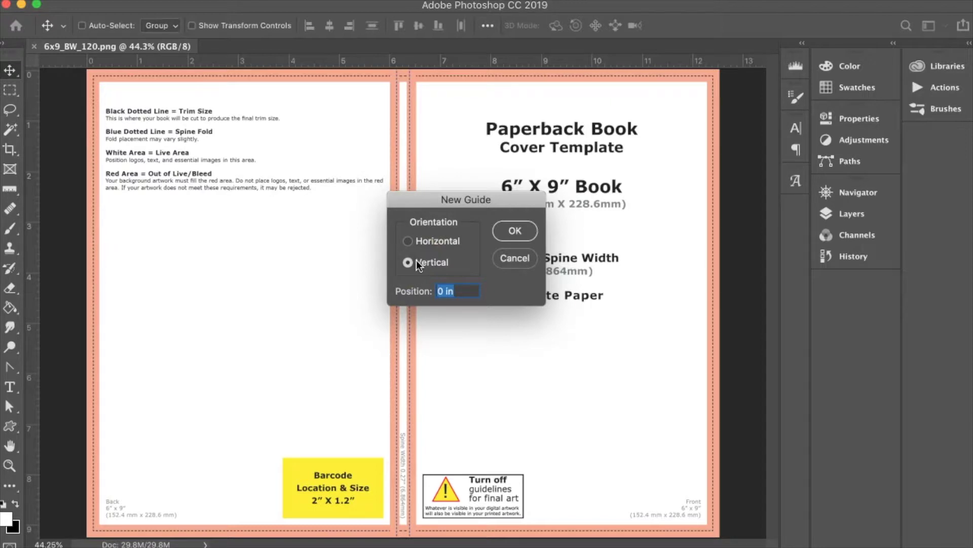
pyautogui.write('0.125 in')
pyautogui.press('Return')
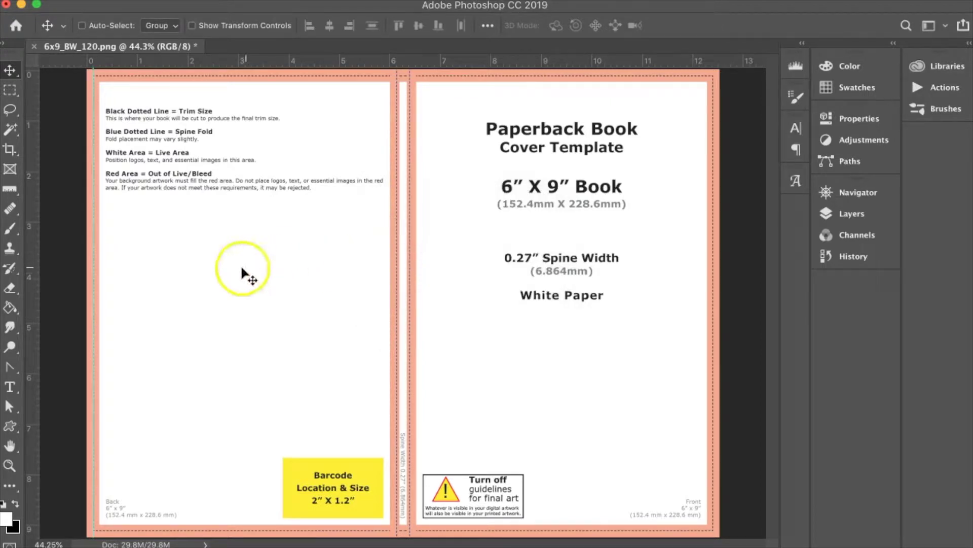
pyautogui.moveTo(95, 310); pyautogui.dragTo(96, 363)
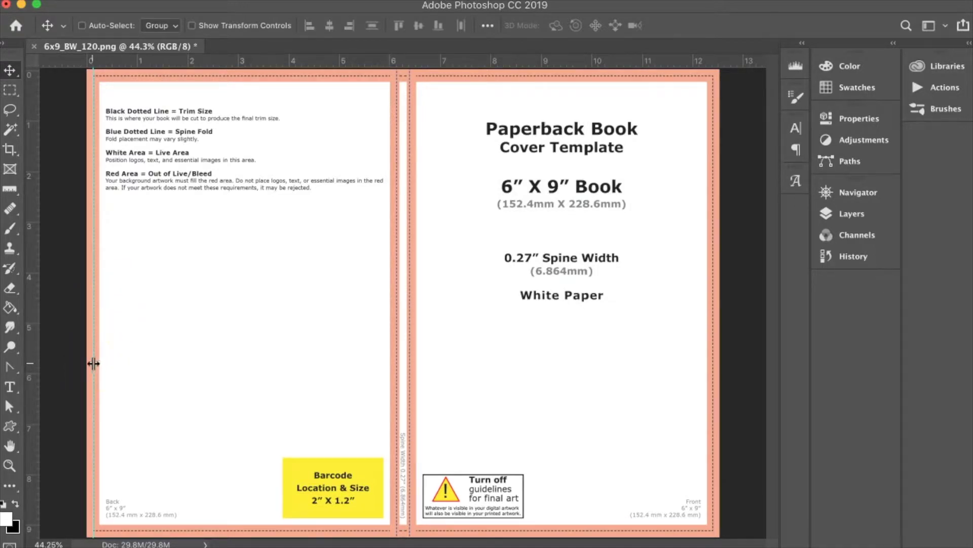
pyautogui.moveTo(95, 363); pyautogui.dragTo(93, 364)
pyautogui.moveTo(297, 276)
pyautogui.mouseDown()
pyautogui.moveTo(376, 269)
pyautogui.moveTo(398, 232)
pyautogui.moveTo(398, 250)
pyautogui.mouseUp()
# Step: Add a vertical guide at 50% and move it onto the left spine fold line
pyautogui.moveTo(163, 1); pyautogui.dragTo(180, 287)
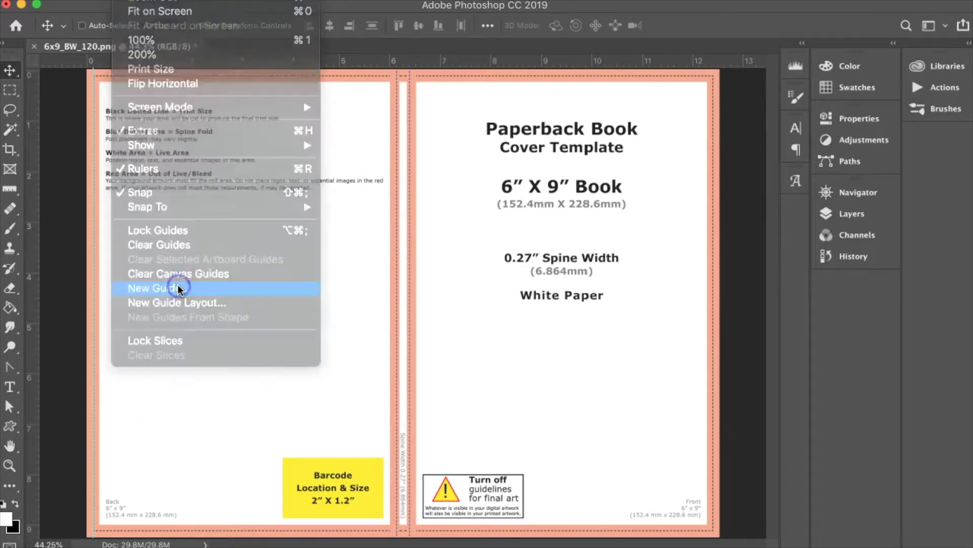
pyautogui.click(421, 262)
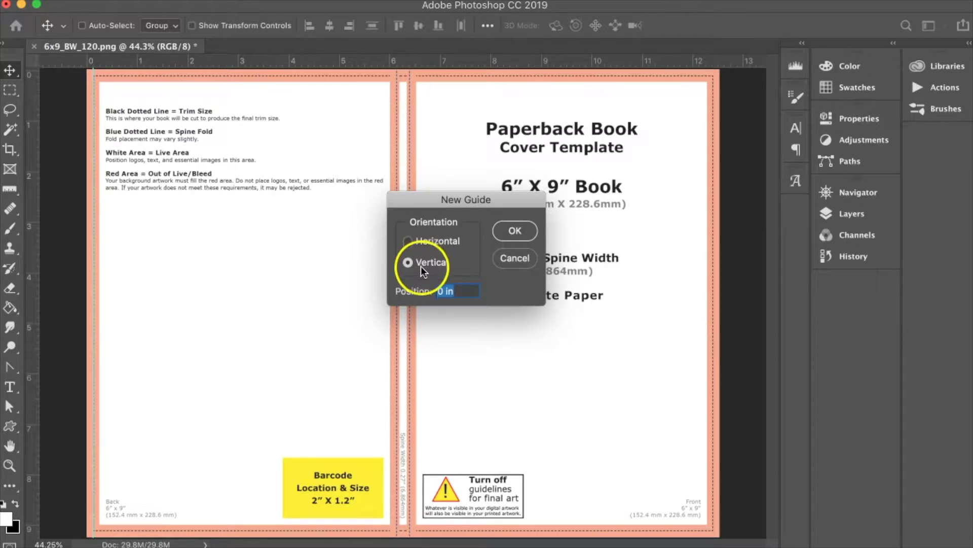
pyautogui.write('50%')
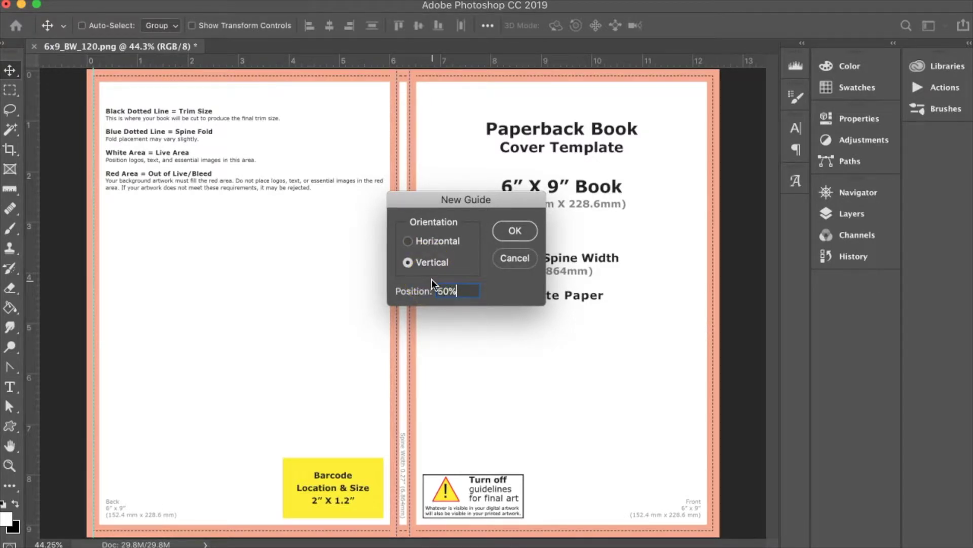
pyautogui.press('Return')
pyautogui.moveTo(431, 284); pyautogui.dragTo(403, 281)
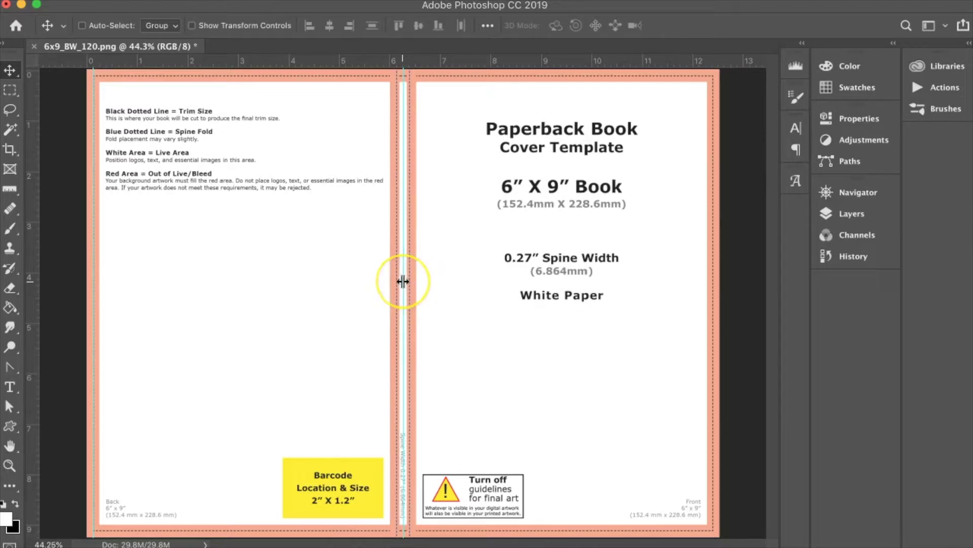
pyautogui.click(403, 281)
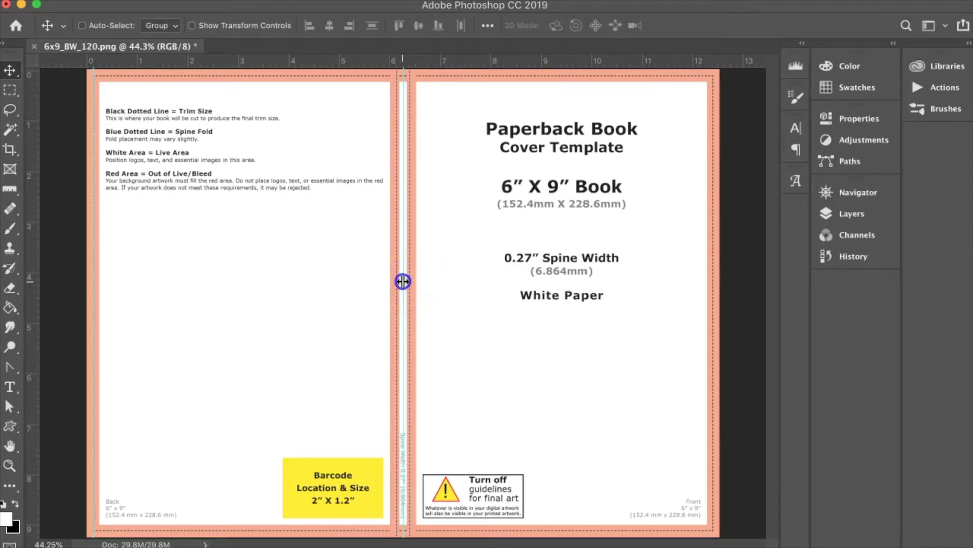
pyautogui.moveTo(403, 281); pyautogui.dragTo(397, 282)
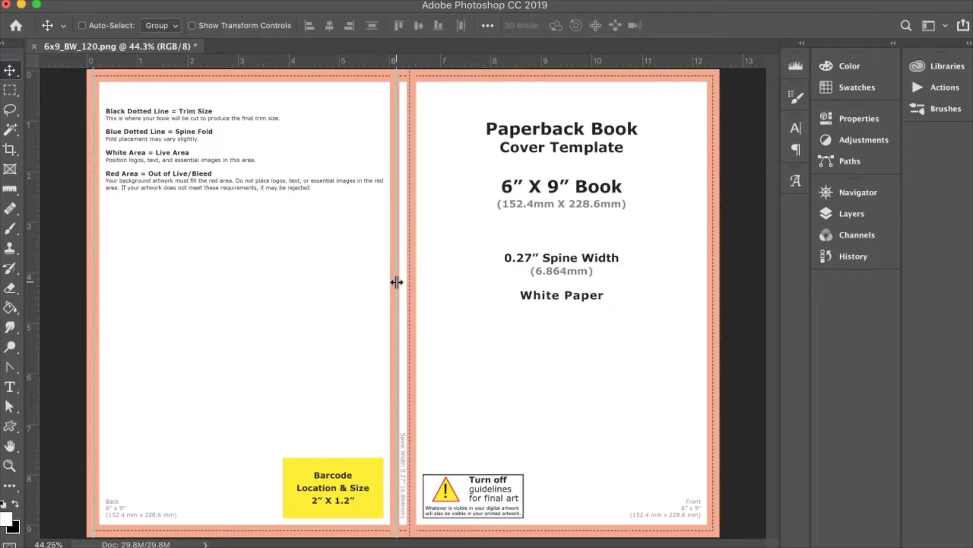
pyautogui.moveTo(332, 91); pyautogui.dragTo(416, 154)
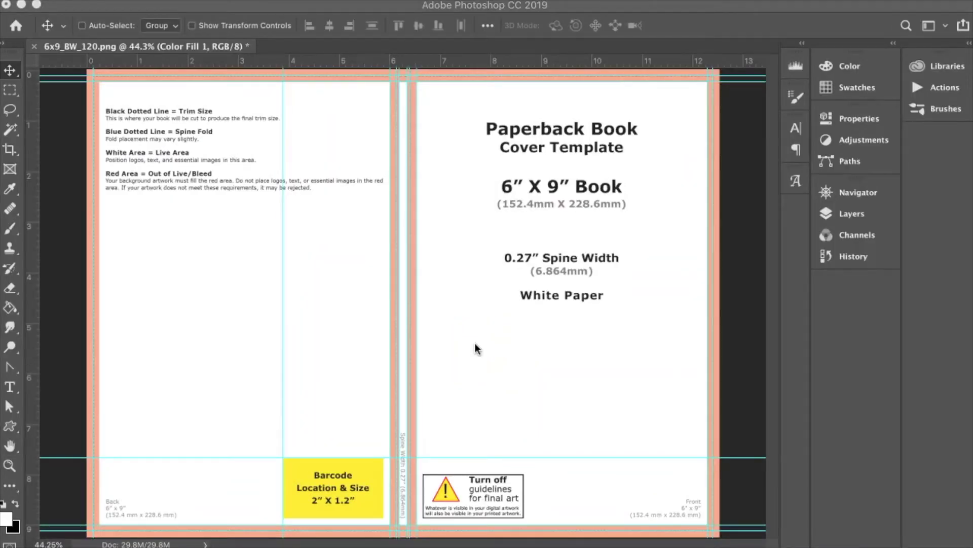
# Step: Show the red Color Fill 1 layer above the template background
pyautogui.moveTo(419, 308); pyautogui.dragTo(415, 321)
pyautogui.moveTo(310, 504)
pyautogui.mouseDown()
pyautogui.moveTo(279, 449)
pyautogui.moveTo(298, 506)
pyautogui.mouseUp()
pyautogui.click(860, 214)
pyautogui.click(661, 265)
pyautogui.click(642, 272)
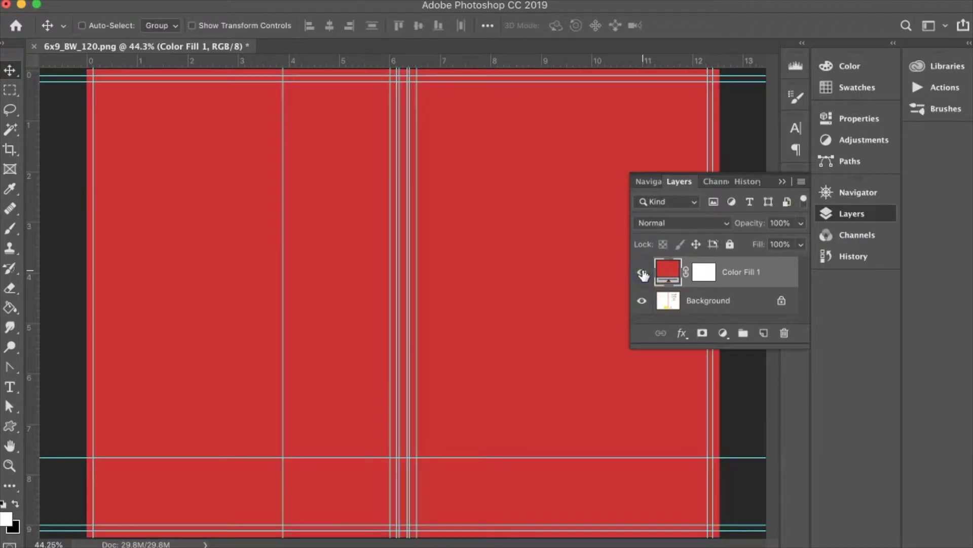
pyautogui.moveTo(707, 274); pyautogui.dragTo(499, 347)
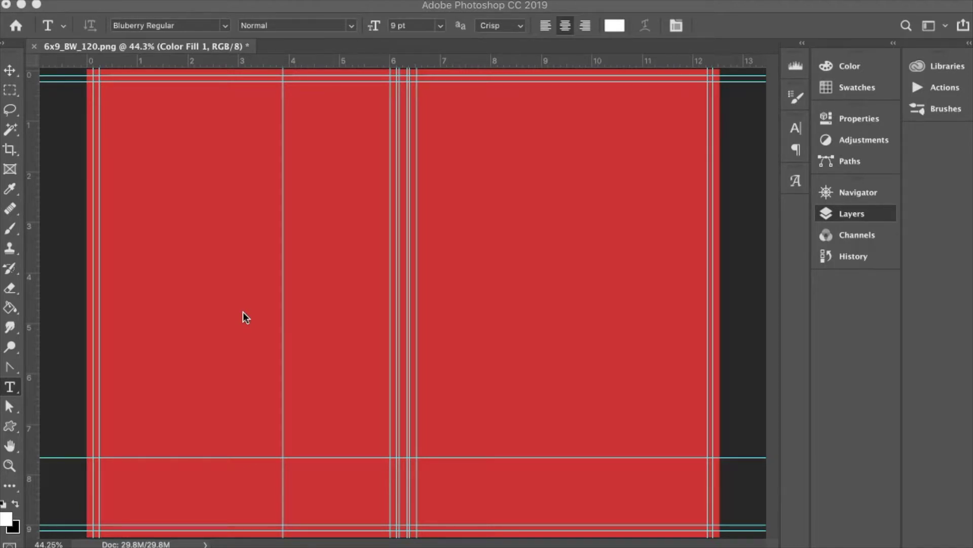
# Step: Add the text "My Title" on the back cover in white 9 pt Bluberry Regular
pyautogui.click(10, 387)
pyautogui.click(107, 330)
pyautogui.press('F7')
pyautogui.click(192, 317)
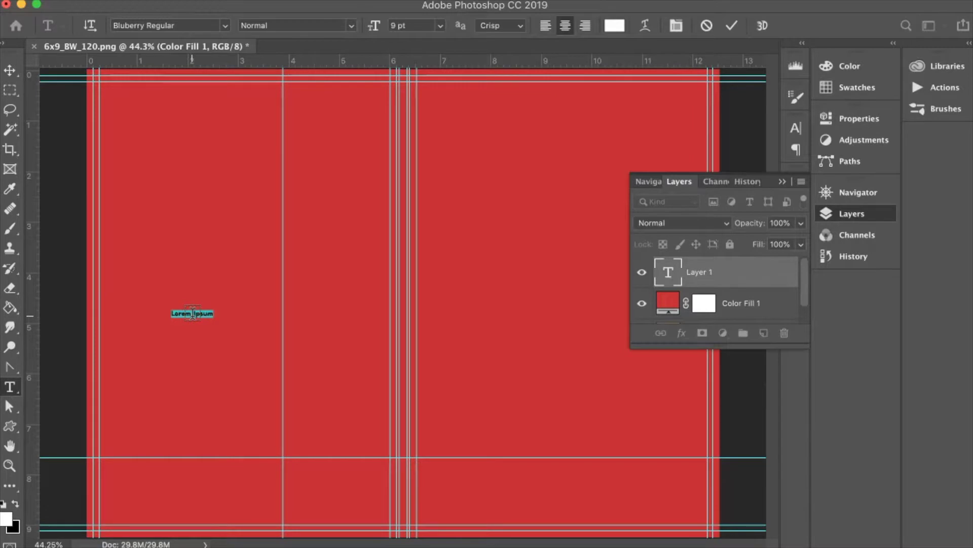
pyautogui.write('Matt')
pyautogui.write('tle')
pyautogui.click(195, 314)
pyautogui.click(745, 180)
pyautogui.click(733, 25)
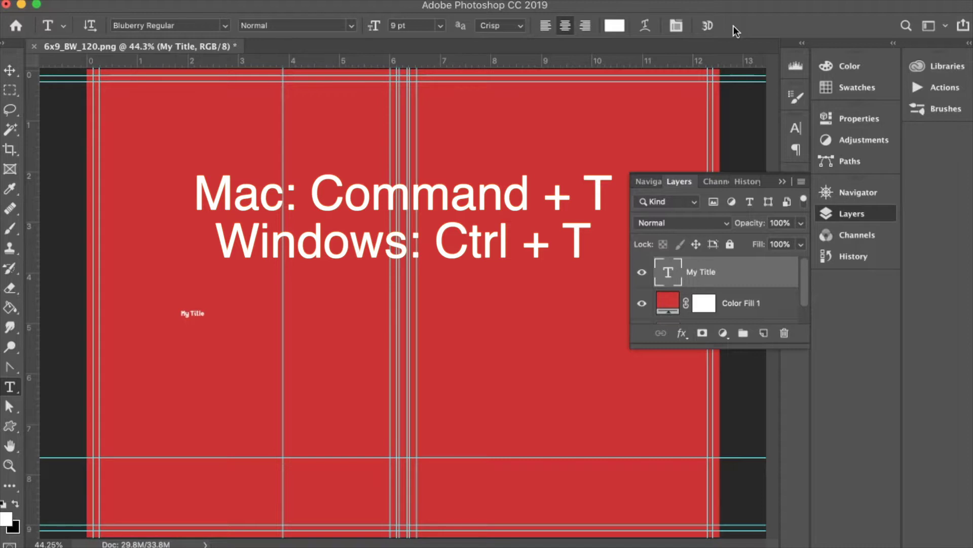
# Step: Rotate the "My Title" text by 90 degrees with Free Transform
pyautogui.press('super+t')
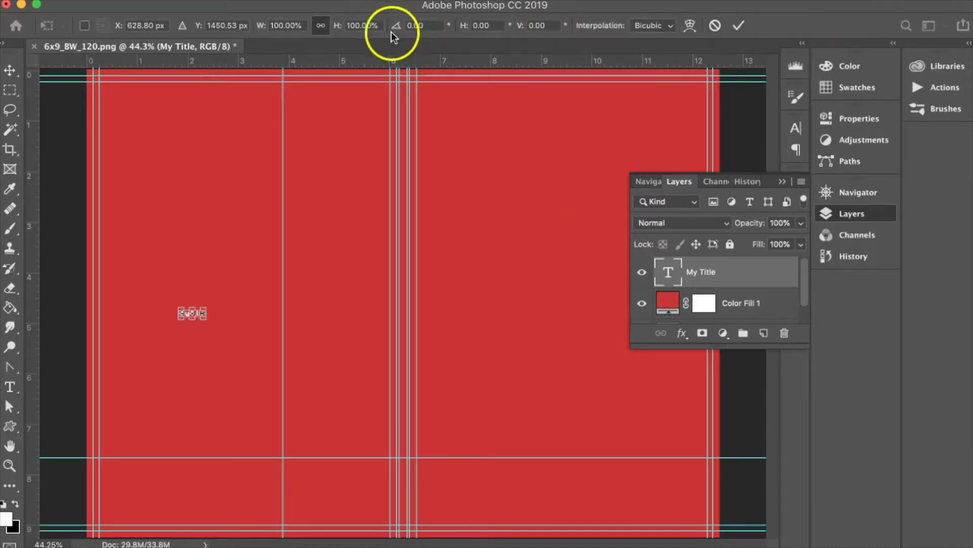
pyautogui.click(420, 24)
pyautogui.write('90')
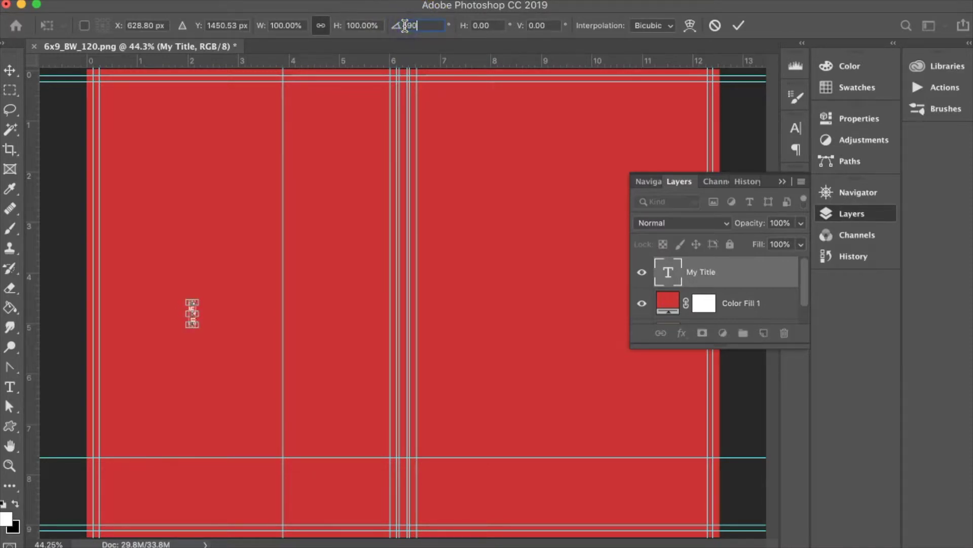
pyautogui.press('Return')
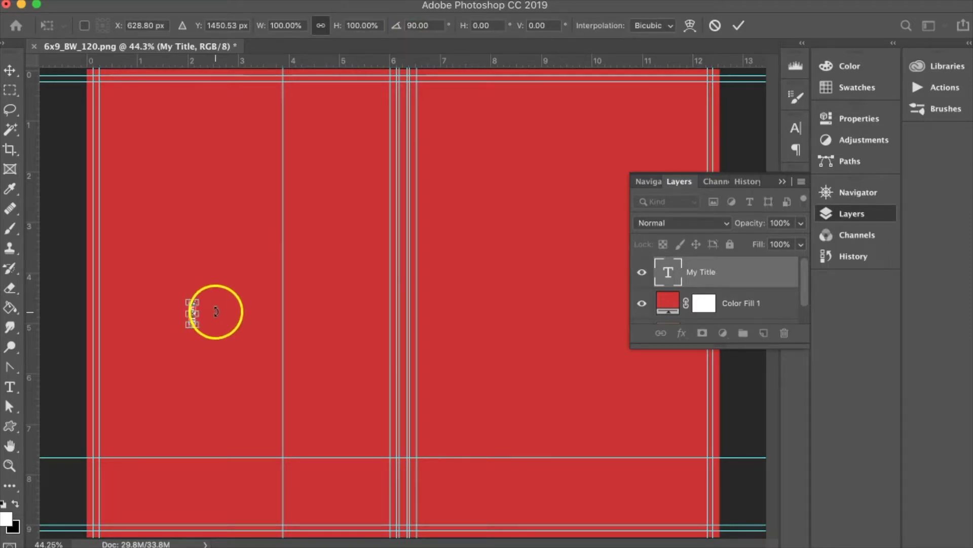
pyautogui.click(738, 26)
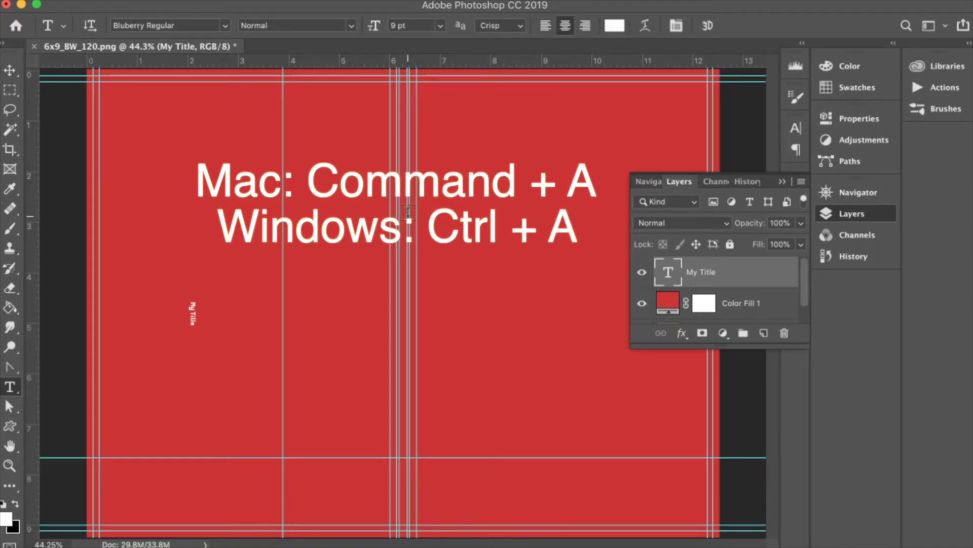
# Step: Center the "My Title" text horizontally and vertically on the whole canvas so it sits on the spine
pyautogui.press('super+a')
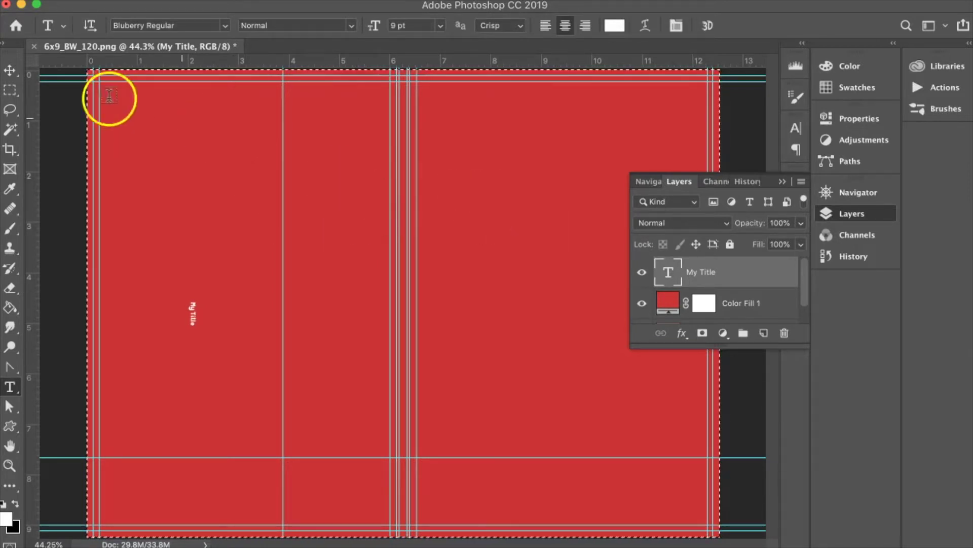
pyautogui.click(10, 72)
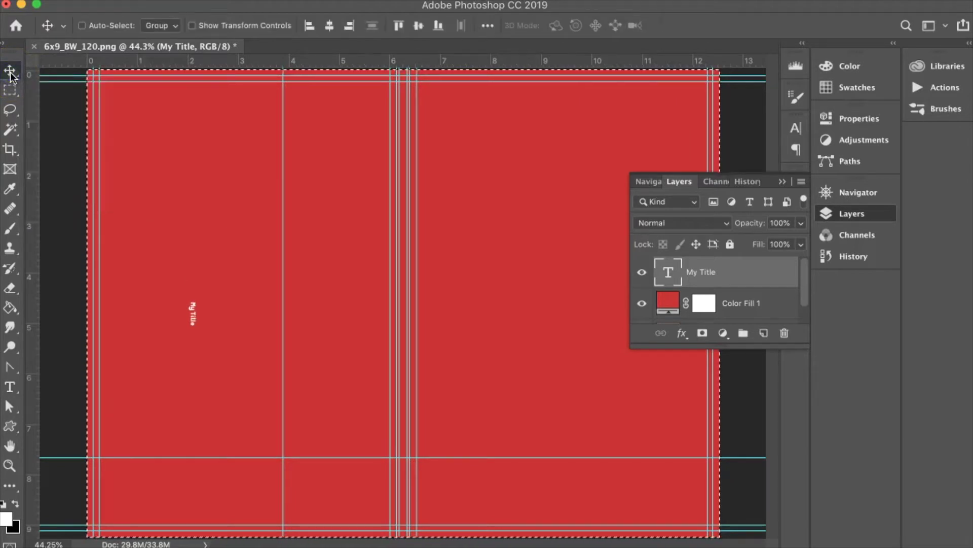
pyautogui.click(330, 26)
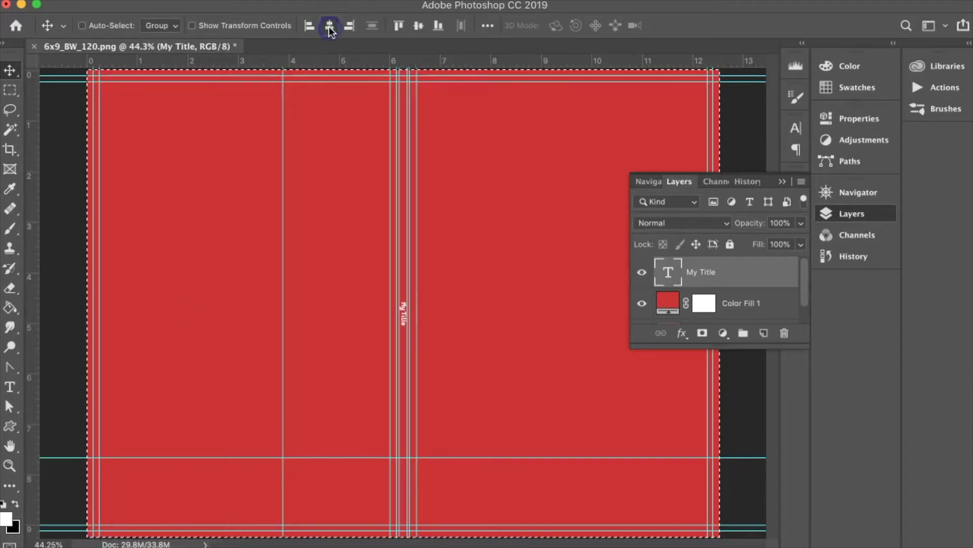
pyautogui.click(417, 27)
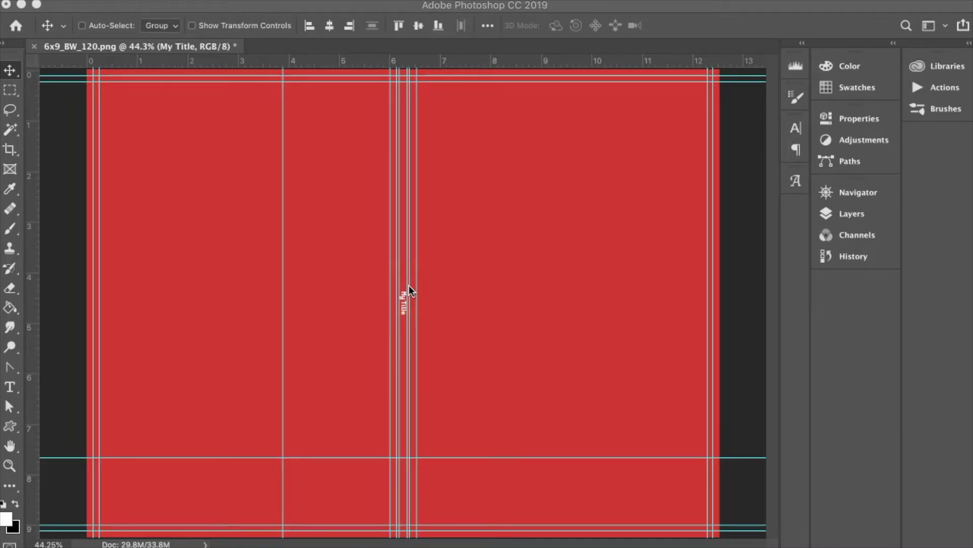
# Step: Set the font size of the "My Title" spine text to 10 pt
pyautogui.click(823, 223)
pyautogui.press('super+a')
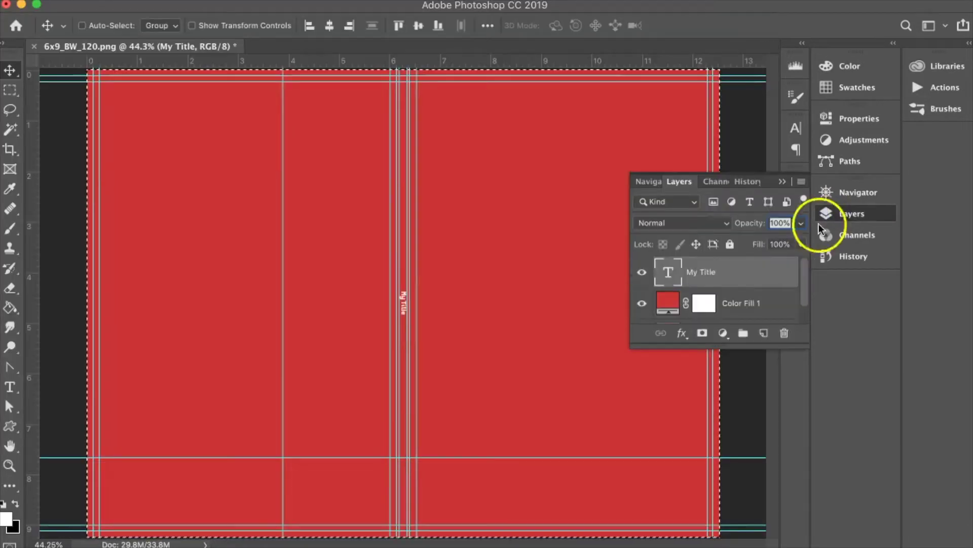
pyautogui.click(668, 274)
pyautogui.doubleClick(668, 273)
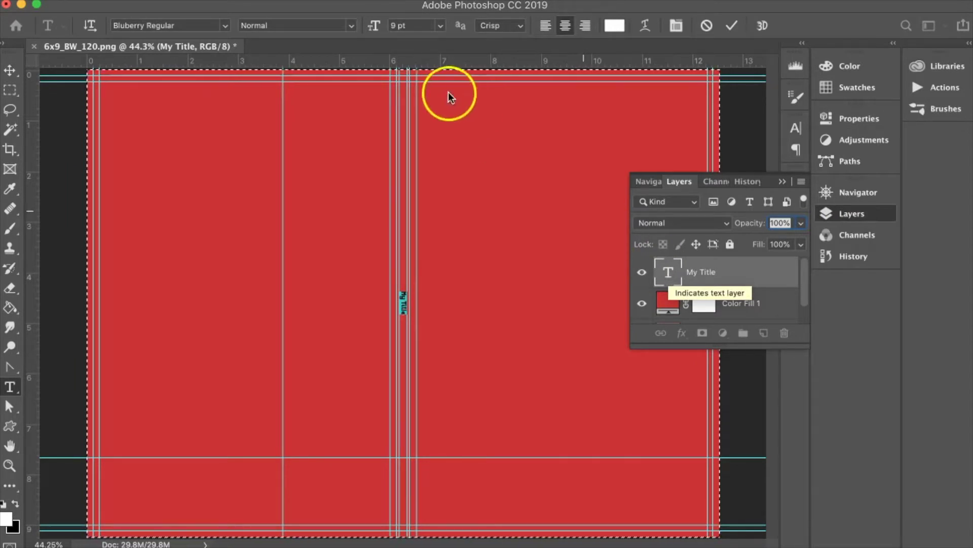
pyautogui.click(439, 28)
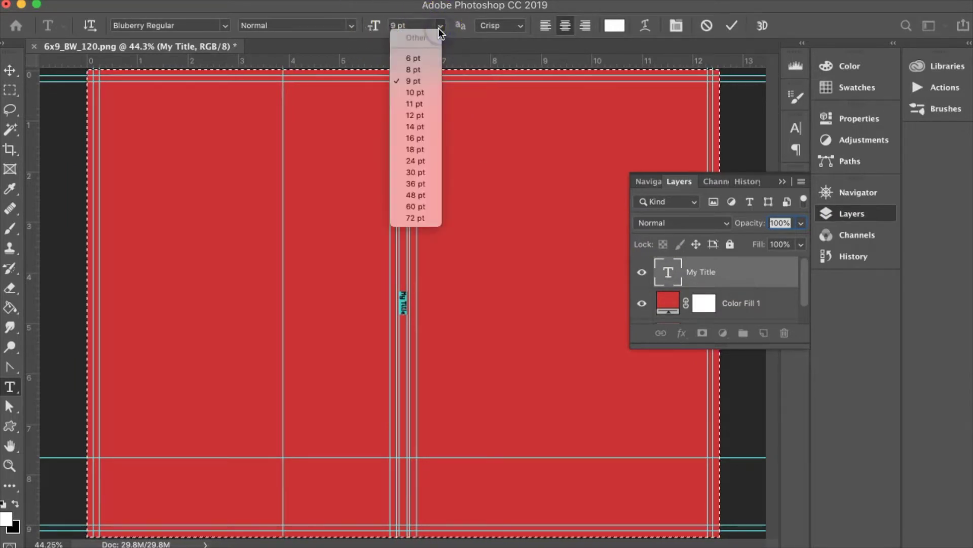
pyautogui.click(415, 92)
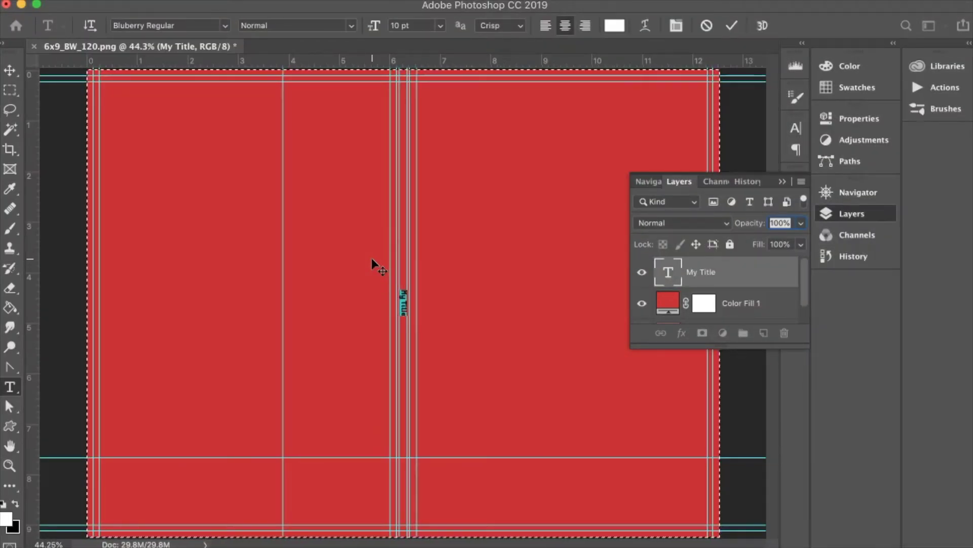
pyautogui.click(264, 361)
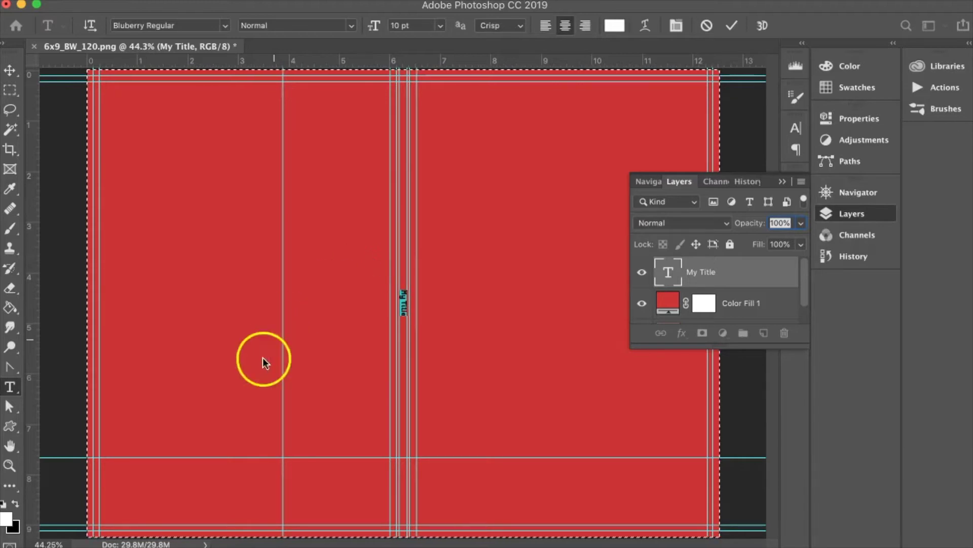
# Step: Set the font size of the "My Title" spine text to 9 pt
pyautogui.doubleClick(10, 466)
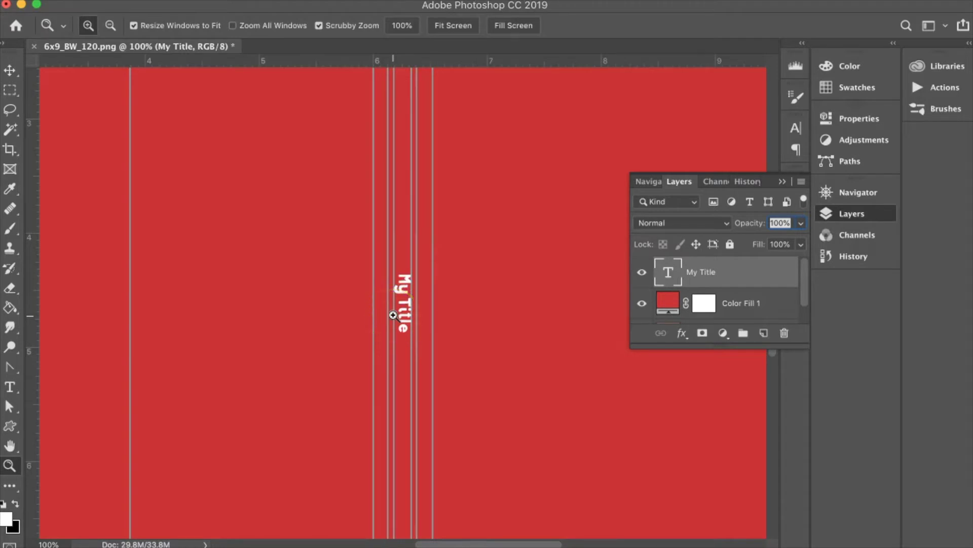
pyautogui.doubleClick(668, 272)
pyautogui.click(439, 26)
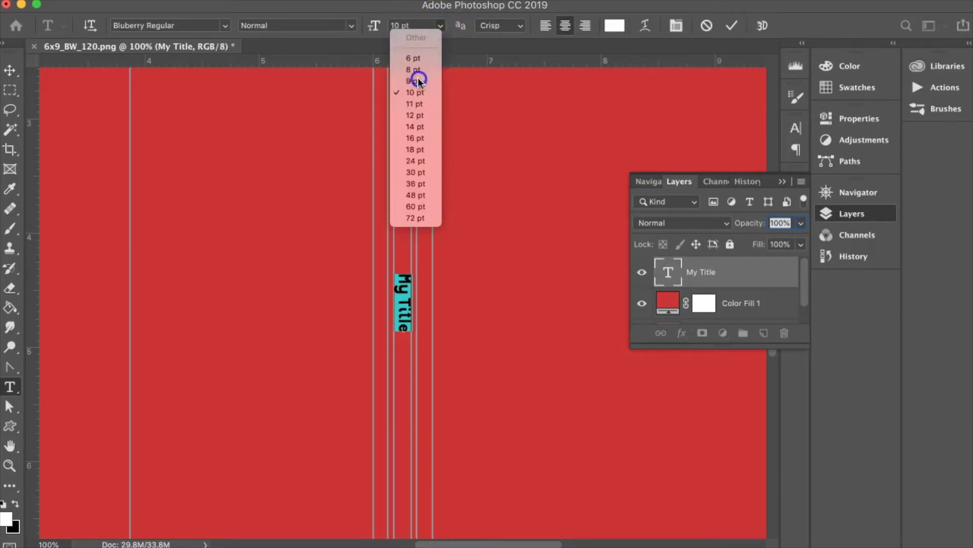
pyautogui.click(418, 77)
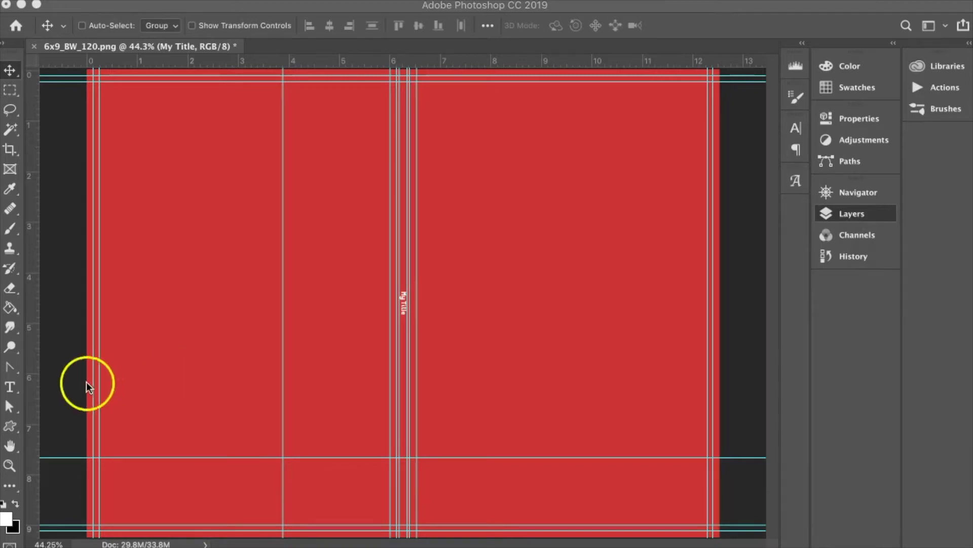
# Step: Add a horizontal text layer reading "Brand Name" on the lower part of the back cover
pyautogui.click(10, 387)
pyautogui.press('F7')
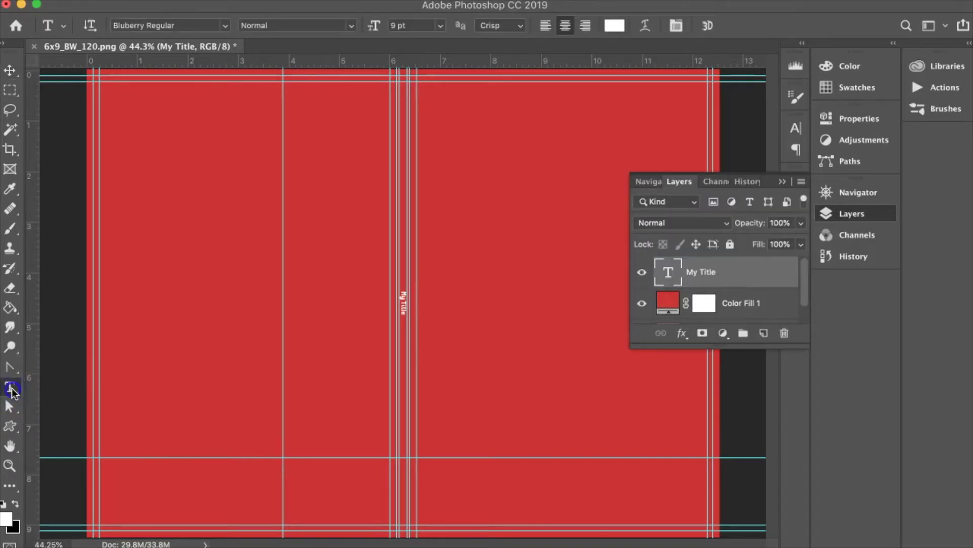
pyautogui.click(174, 405)
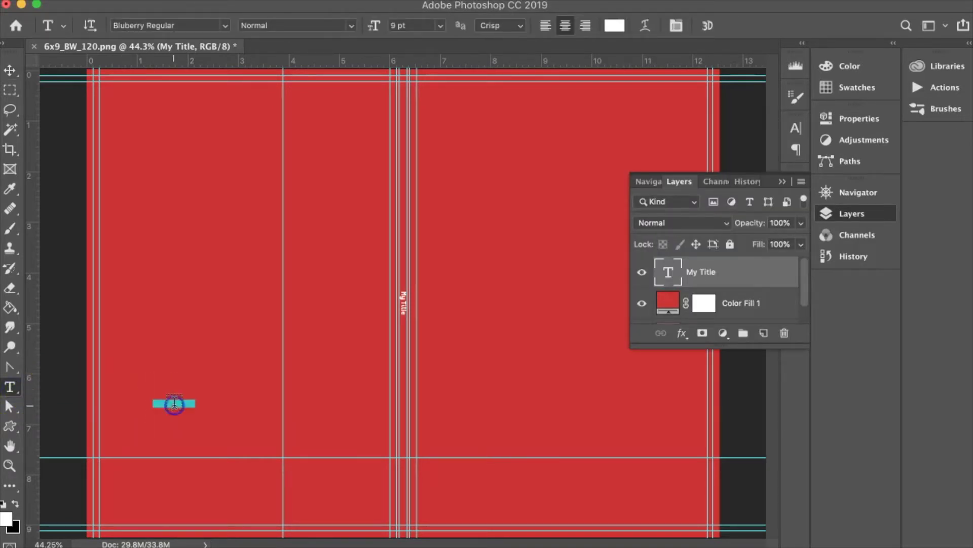
pyautogui.write('Brand Name')
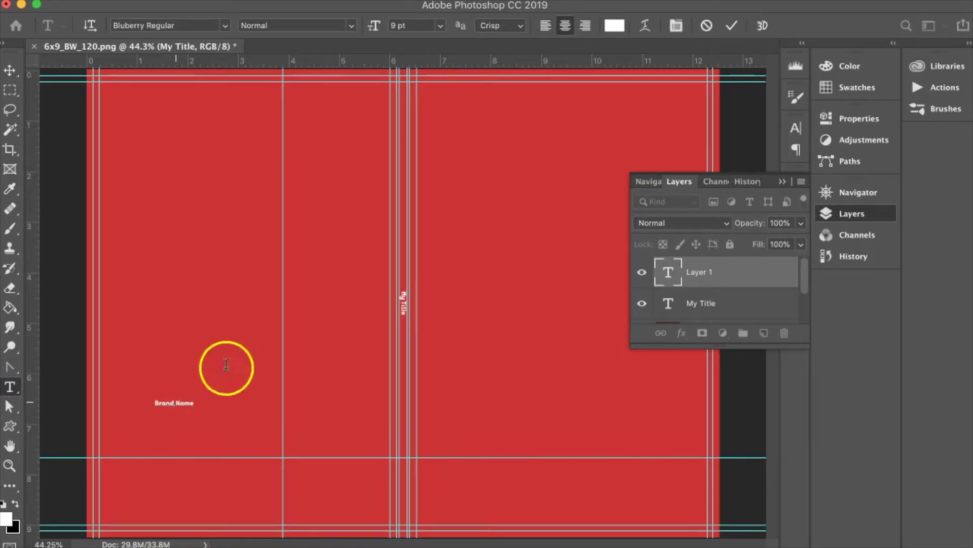
pyautogui.click(732, 27)
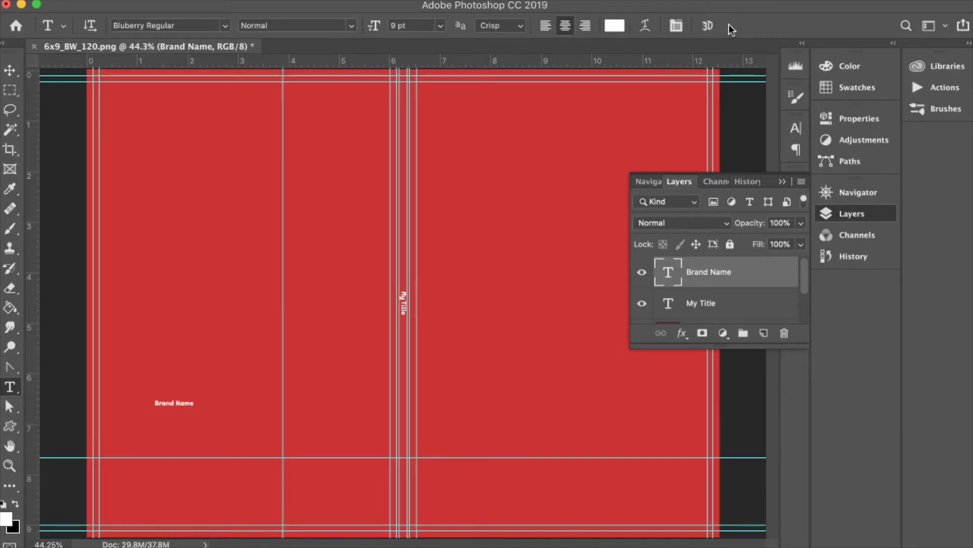
# Step: Draw a rectangular selection around the back cover, snapped to the outer trim guides and the guide at the spine's edge
pyautogui.click(10, 91)
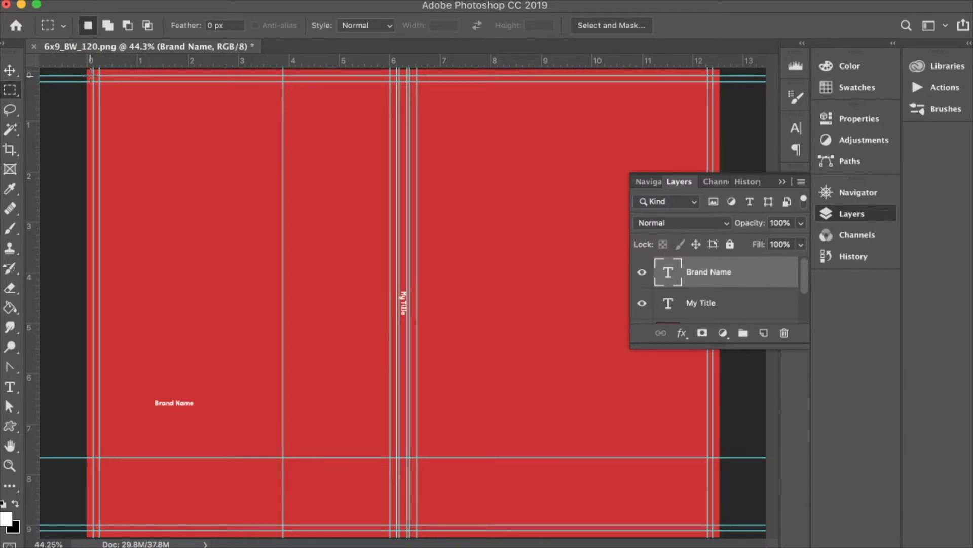
pyautogui.click(94, 67)
pyautogui.click(118, 0)
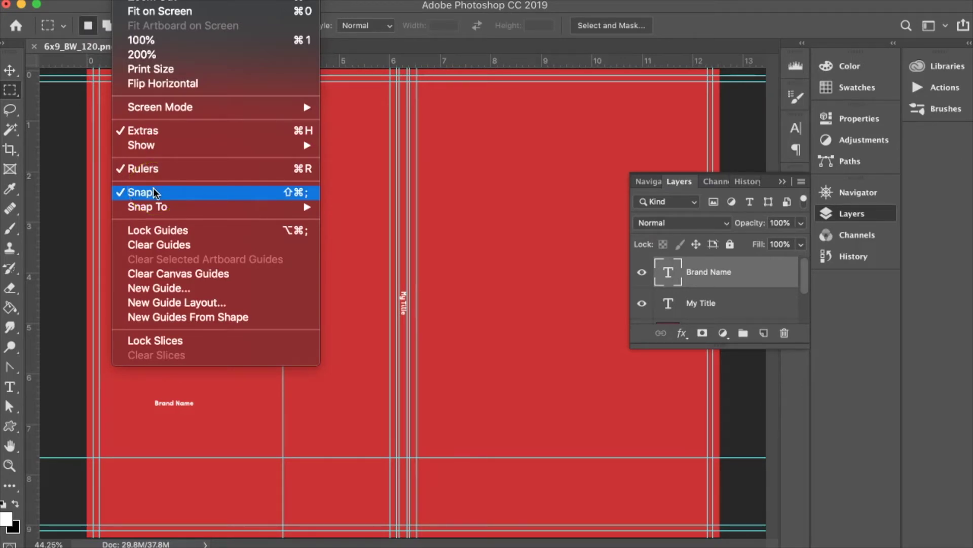
pyautogui.click(100, 202)
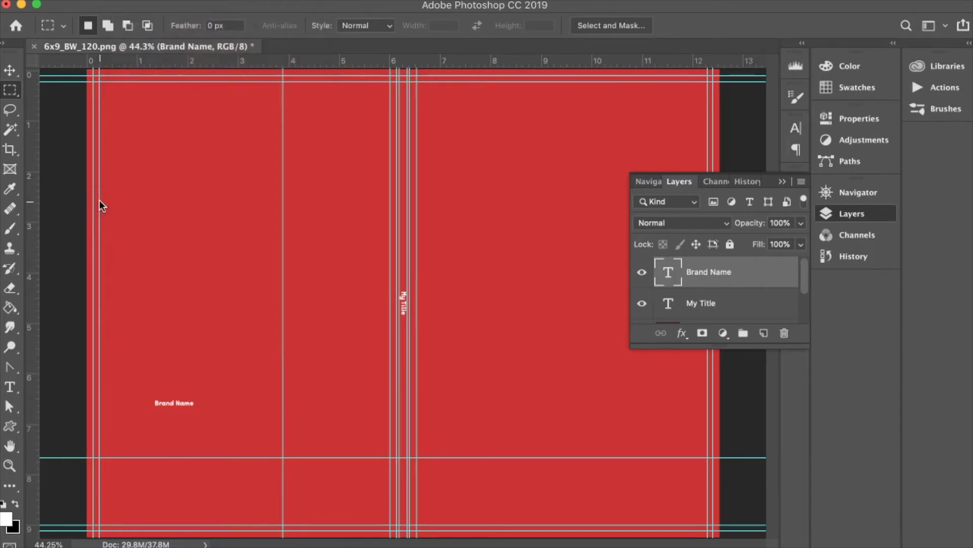
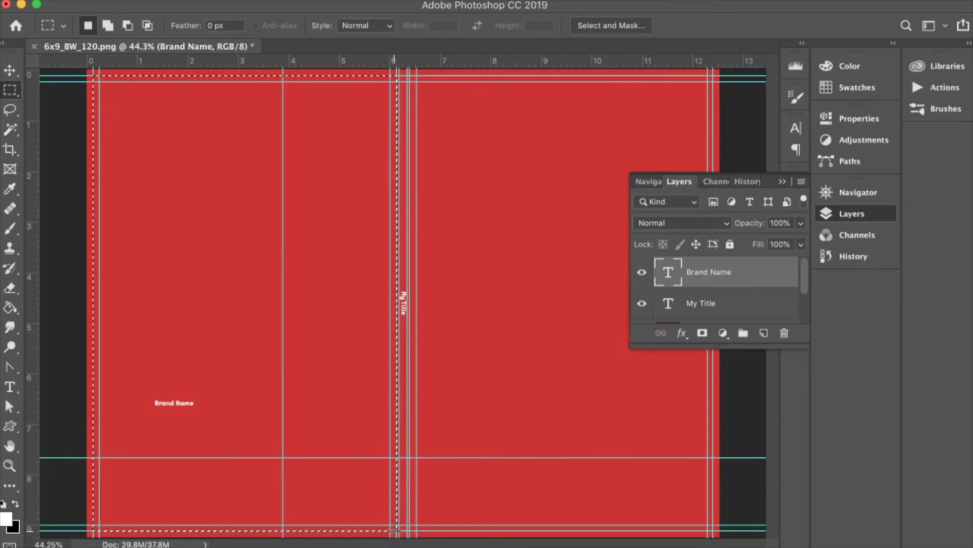
# Step: Center the "Brand Name" text horizontally in the back cover selection and align it to the selection's bottom edge
pyautogui.click(10, 70)
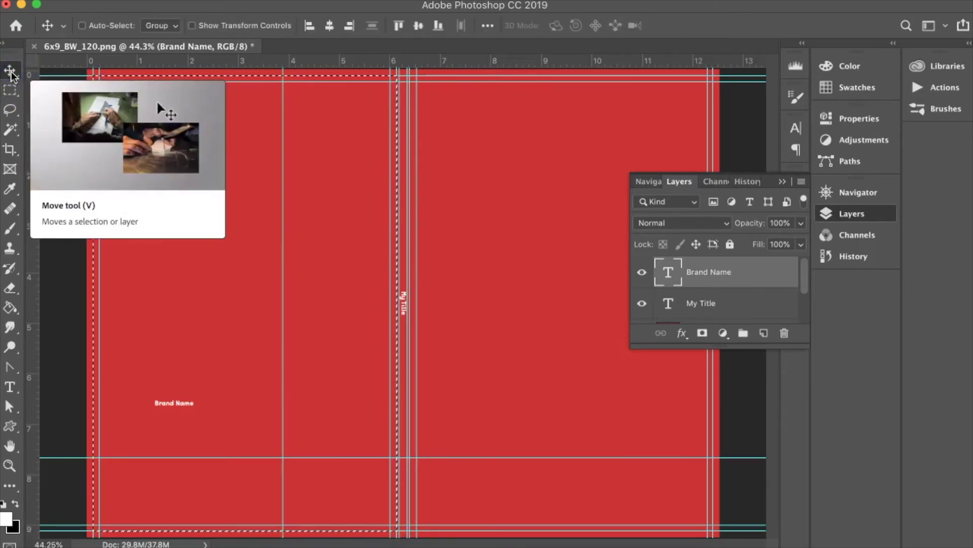
pyautogui.click(330, 30)
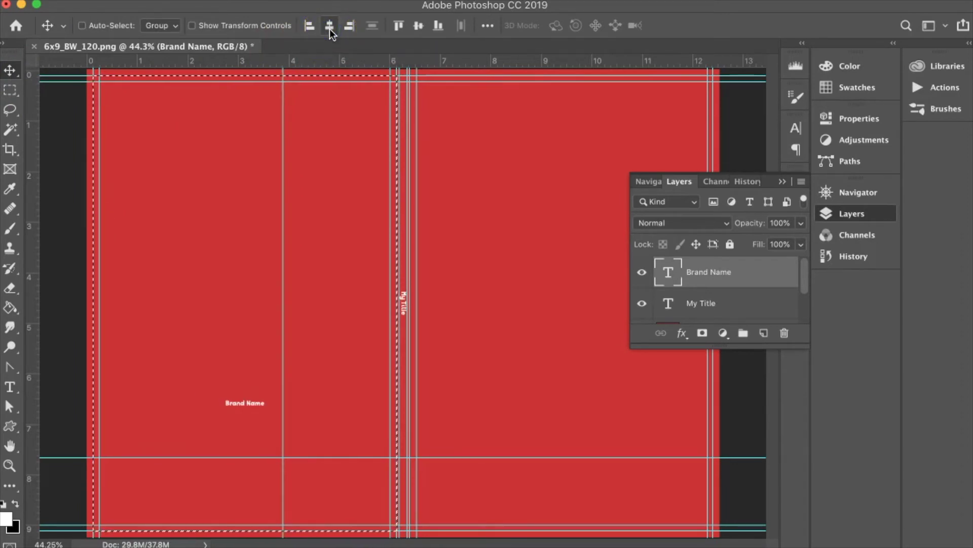
pyautogui.click(439, 26)
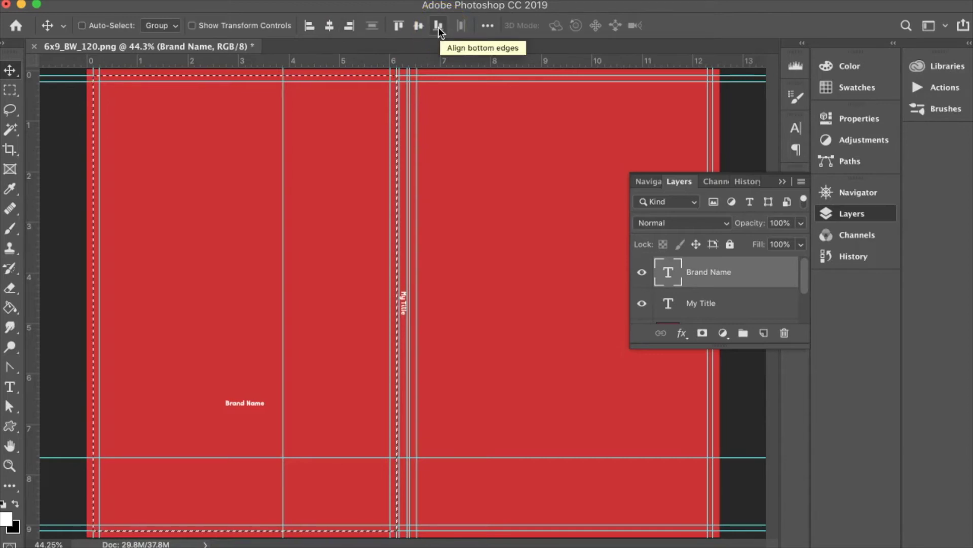
pyautogui.click(439, 27)
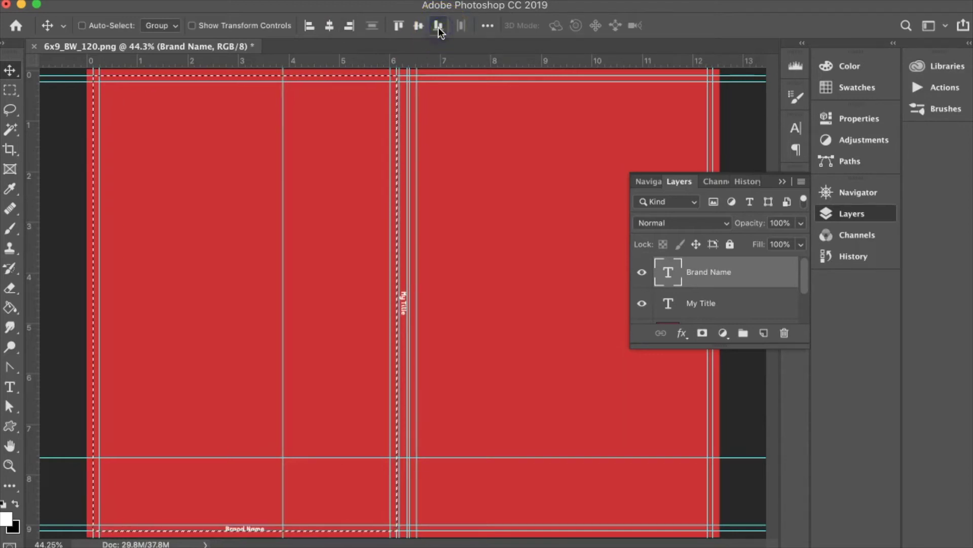
pyautogui.click(392, 290)
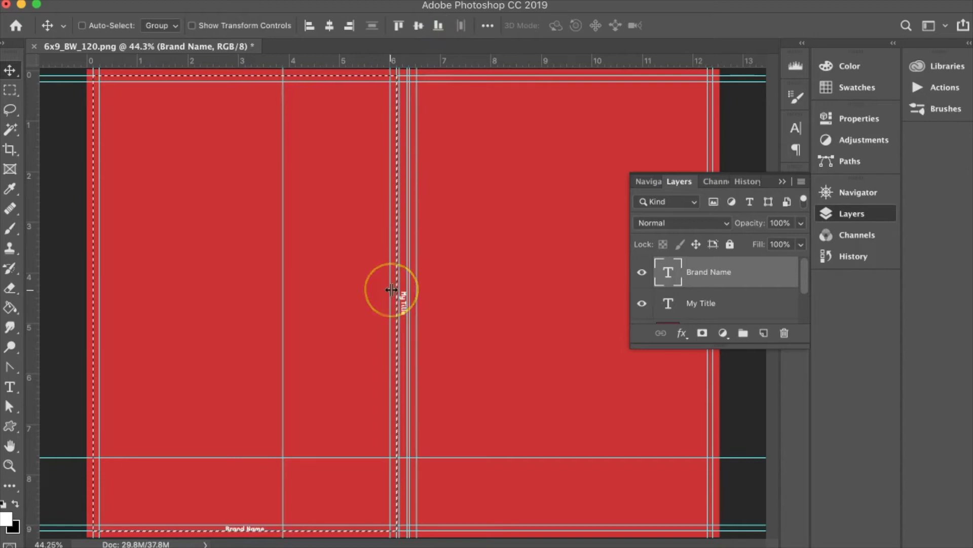
pyautogui.click(176, 459)
pyautogui.click(239, 508)
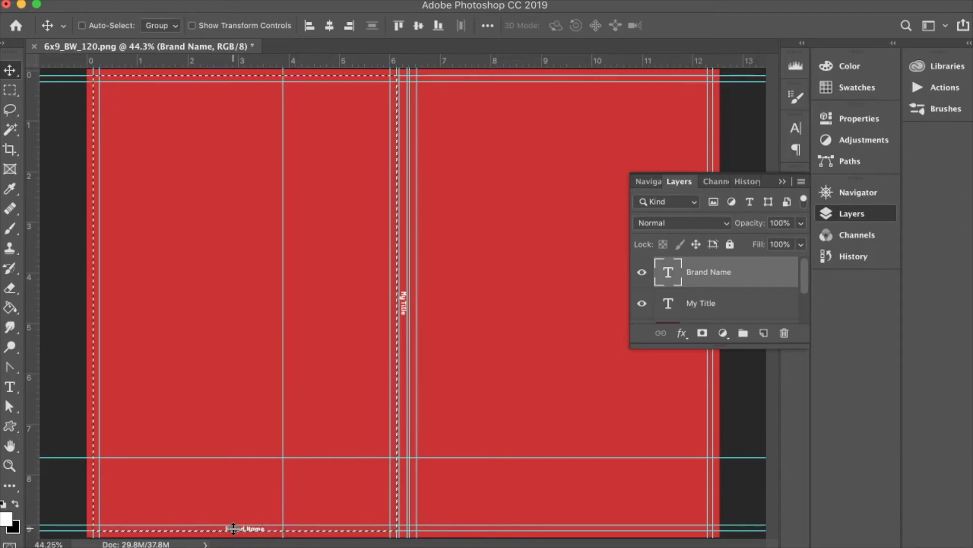
# Step: Deselect the back cover area and nudge the "Brand Name" text up above the bottom safe-area guide
pyautogui.press('super+d')
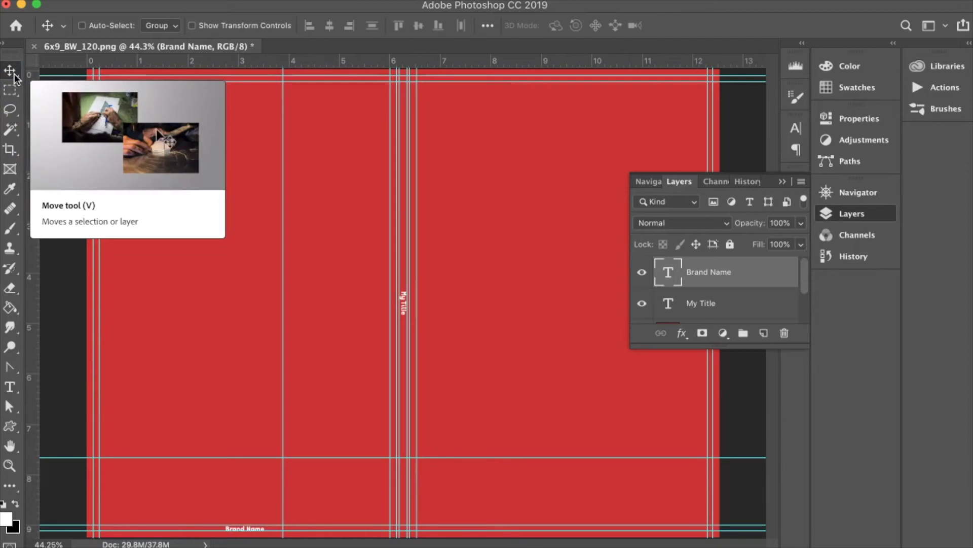
pyautogui.hotkey('shift', 'Up')
pyautogui.hotkey('shift', 'Up')
pyautogui.hotkey('shift', 'Up')
pyautogui.hotkey('shift', 'Up')
pyautogui.hotkey('shift', 'Up')
pyautogui.hotkey('shift', 'Up')
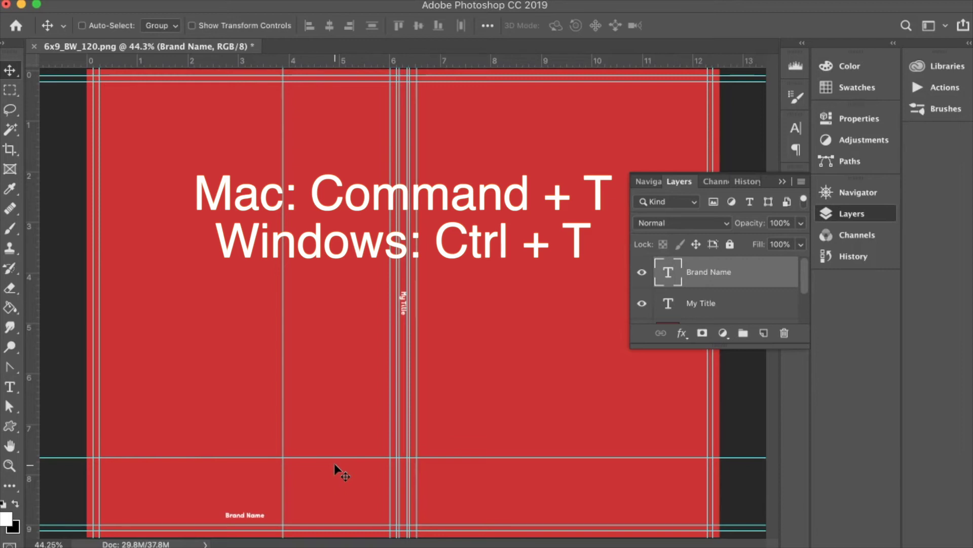
# Step: Scale the "Brand Name" text proportionally from its center to about 191% with Free Transform
pyautogui.press('super+t')
pyautogui.click(290, 355)
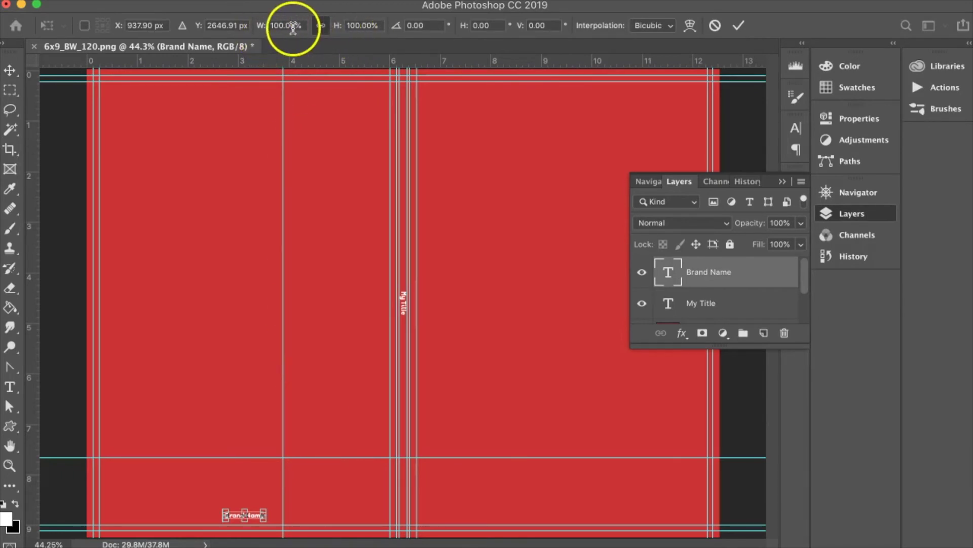
pyautogui.click(321, 25)
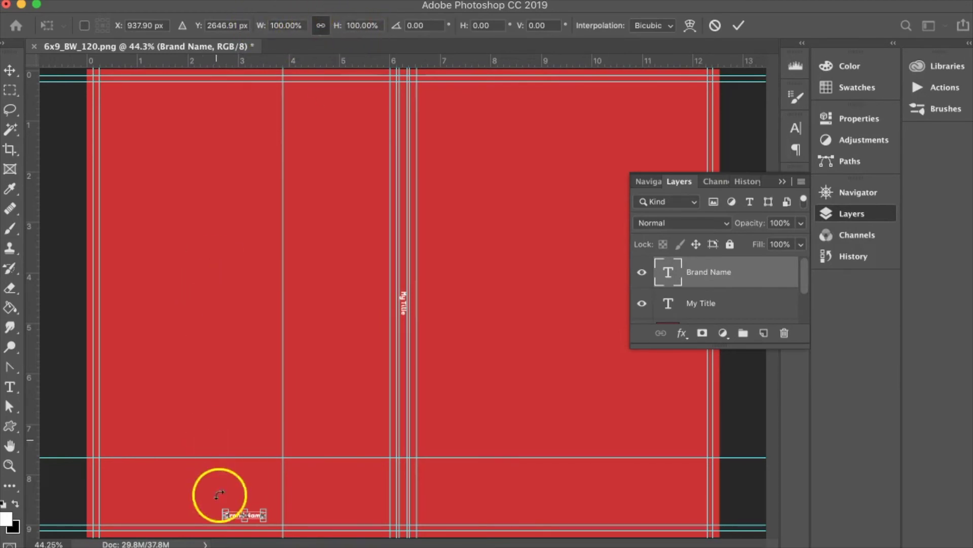
pyautogui.press('alt')
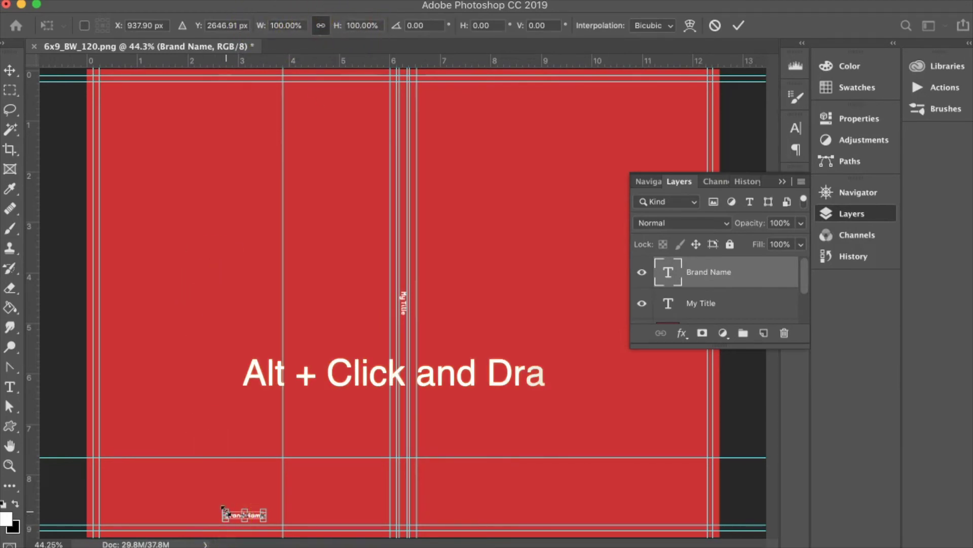
pyautogui.moveTo(226, 510); pyautogui.dragTo(210, 499)
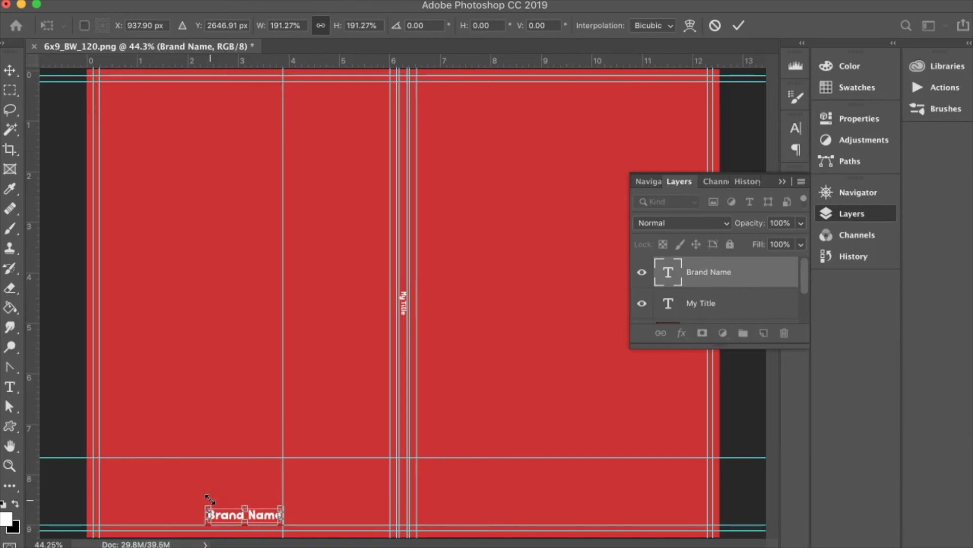
pyautogui.press('Return')
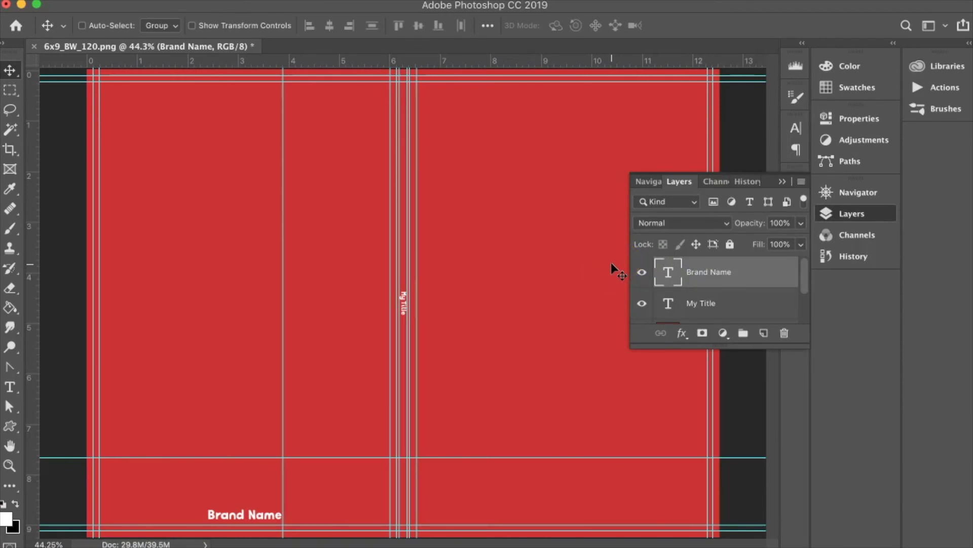
# Step: Locate the red Color Fill 1 layer beneath the text layers
pyautogui.moveTo(677, 272); pyautogui.dragTo(789, 298)
pyautogui.click(664, 282)
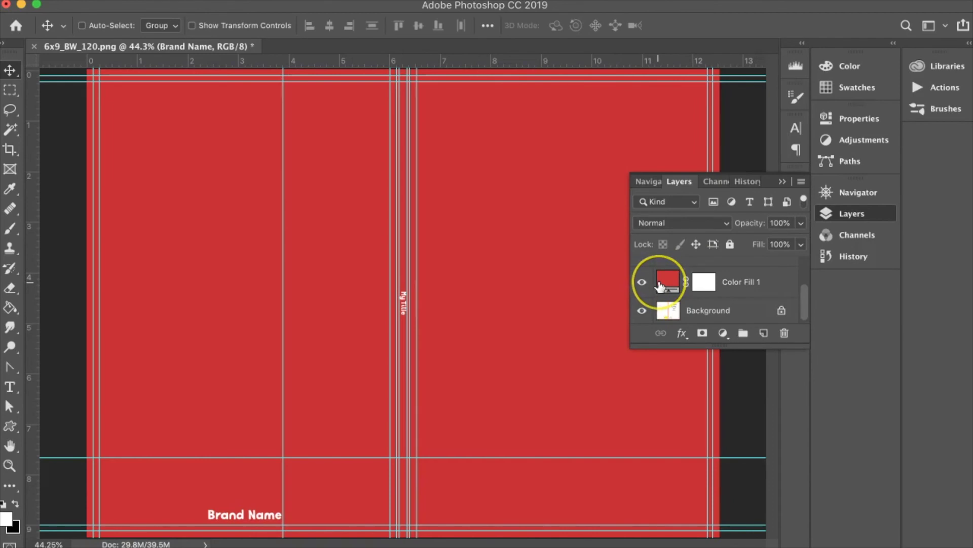